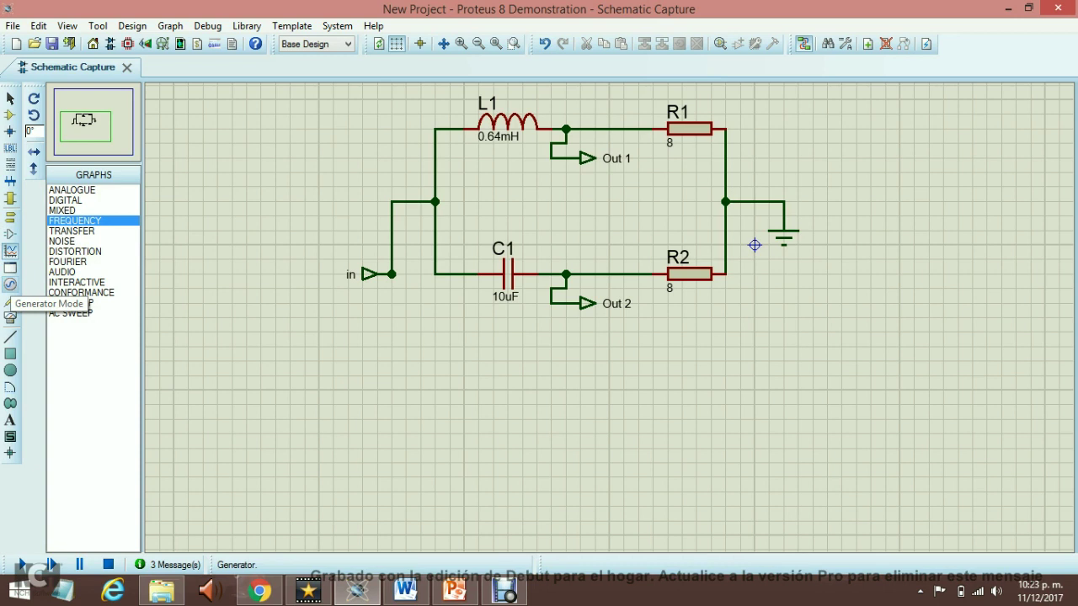
# Place a sine generator on the input wire ahead of the L1 and C1 branches
pyautogui.click(10, 284)
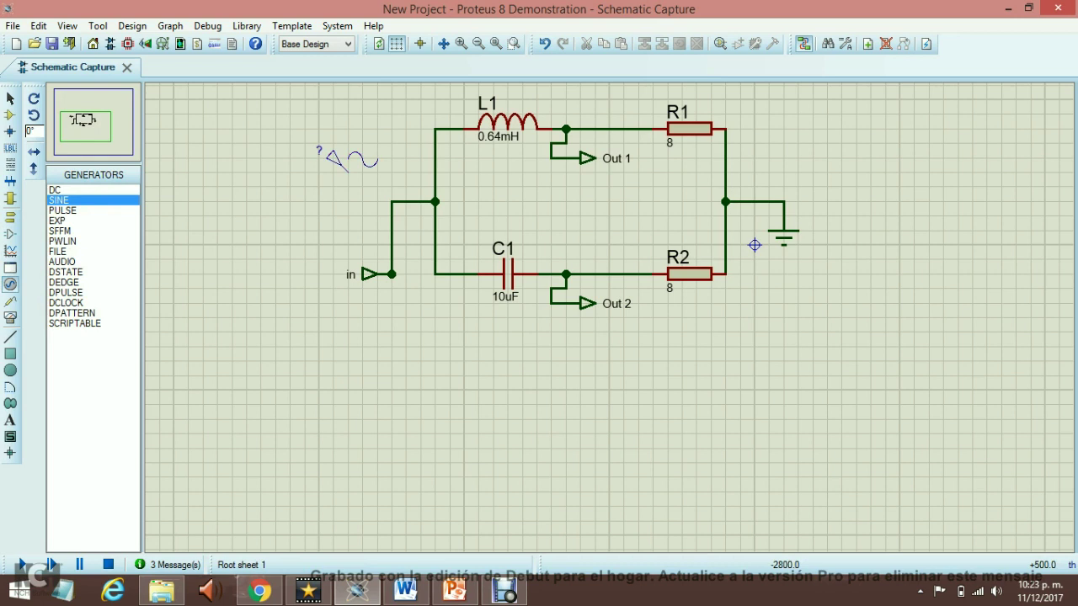
pyautogui.click(332, 160)
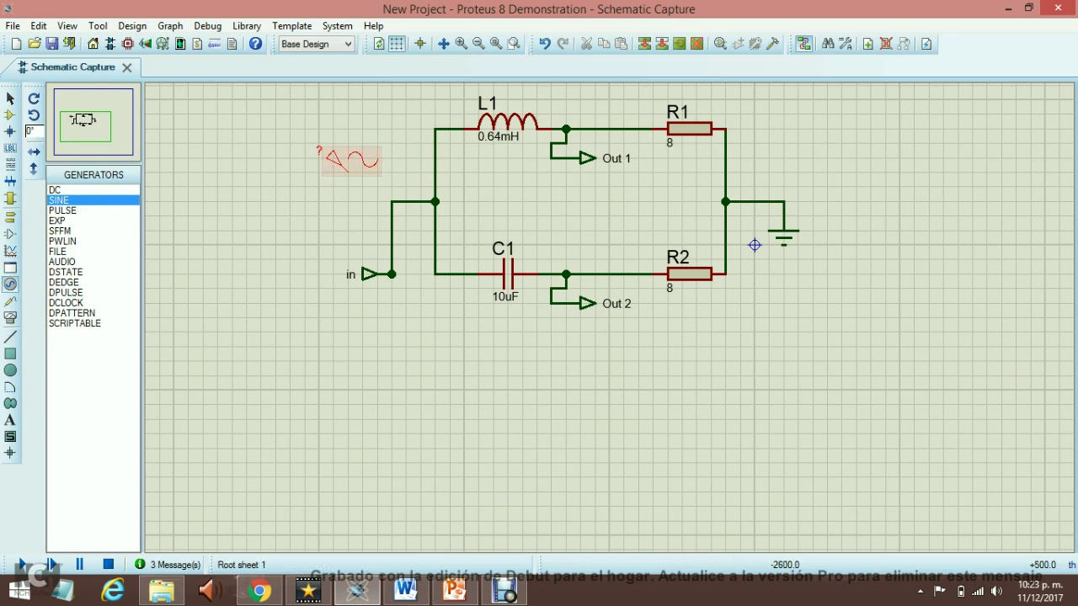
pyautogui.moveTo(319, 150); pyautogui.dragTo(357, 177)
# Set the input sine generator's frequency to 1989 Hz
pyautogui.doubleClick(357, 177)
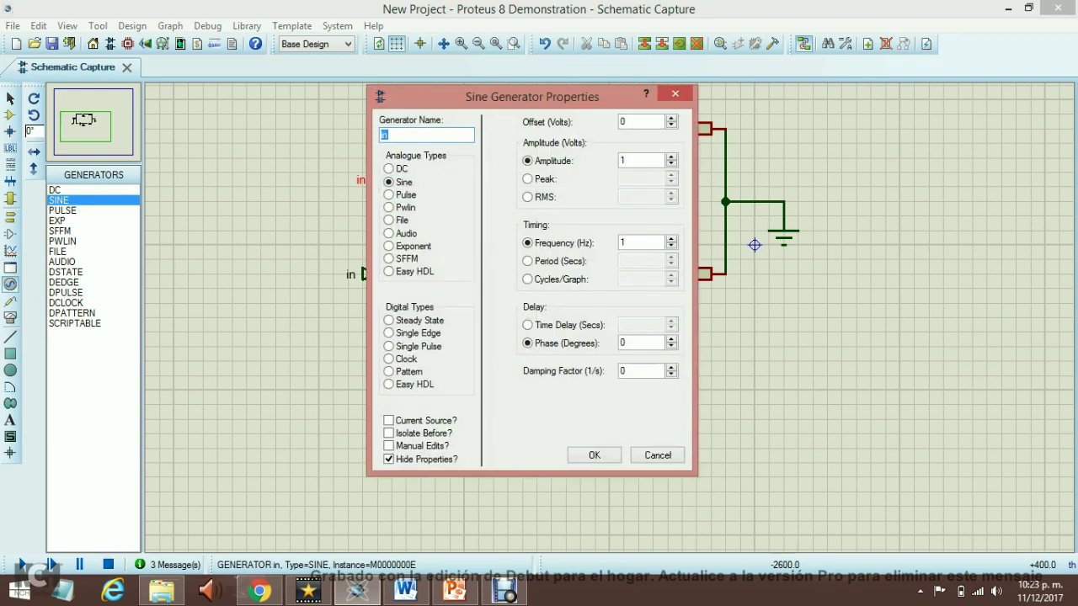
pyautogui.click(623, 242)
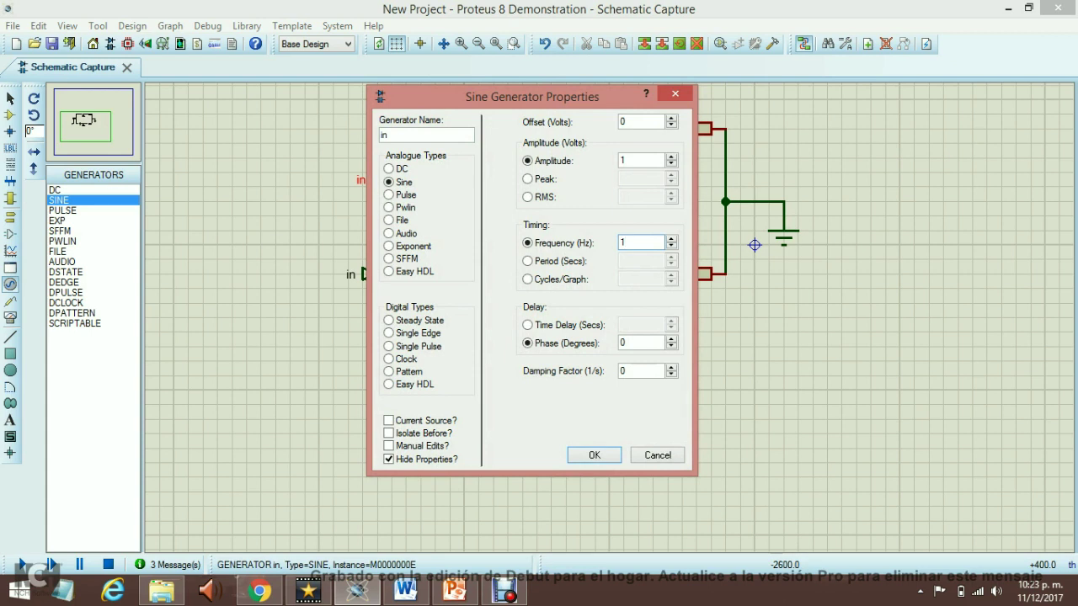
pyautogui.write('989')
pyautogui.press('Return')
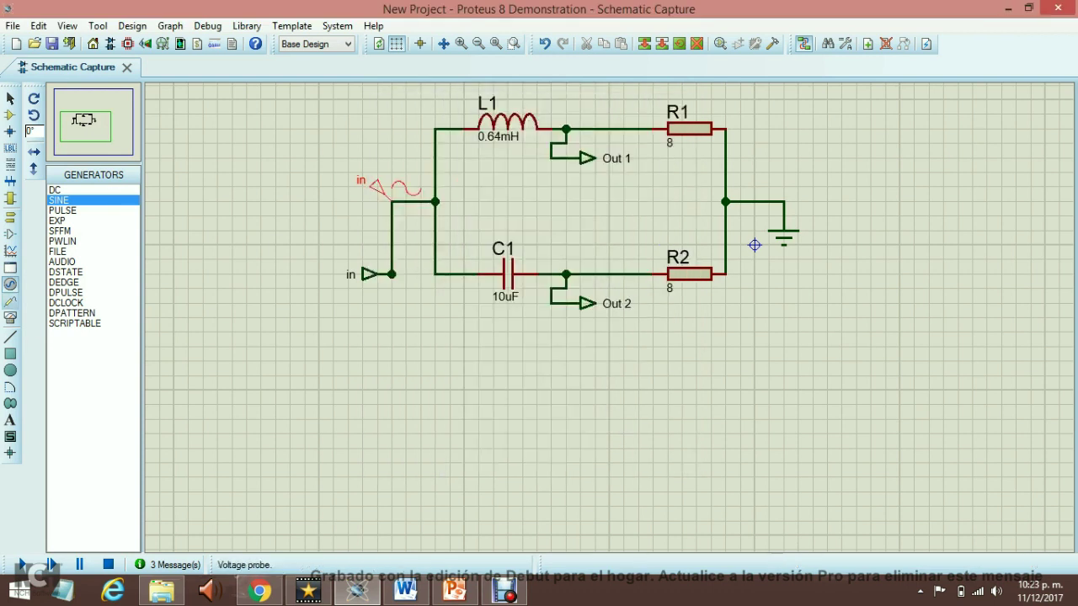
# Place voltage probes on the wire between L1 and R1 and on the wire between C1 and R2
pyautogui.click(10, 300)
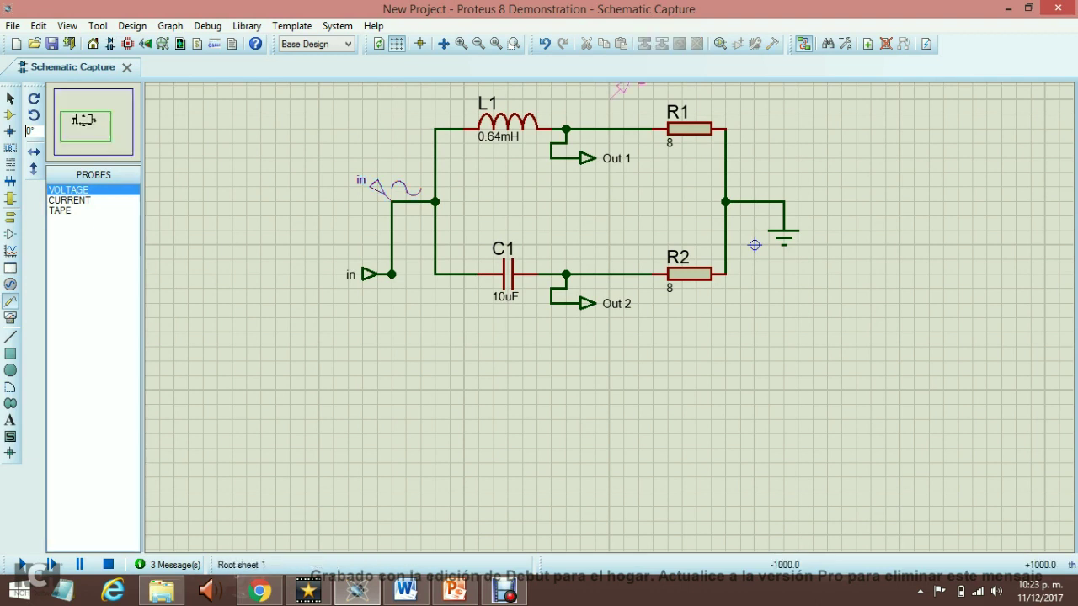
pyautogui.click(641, 107)
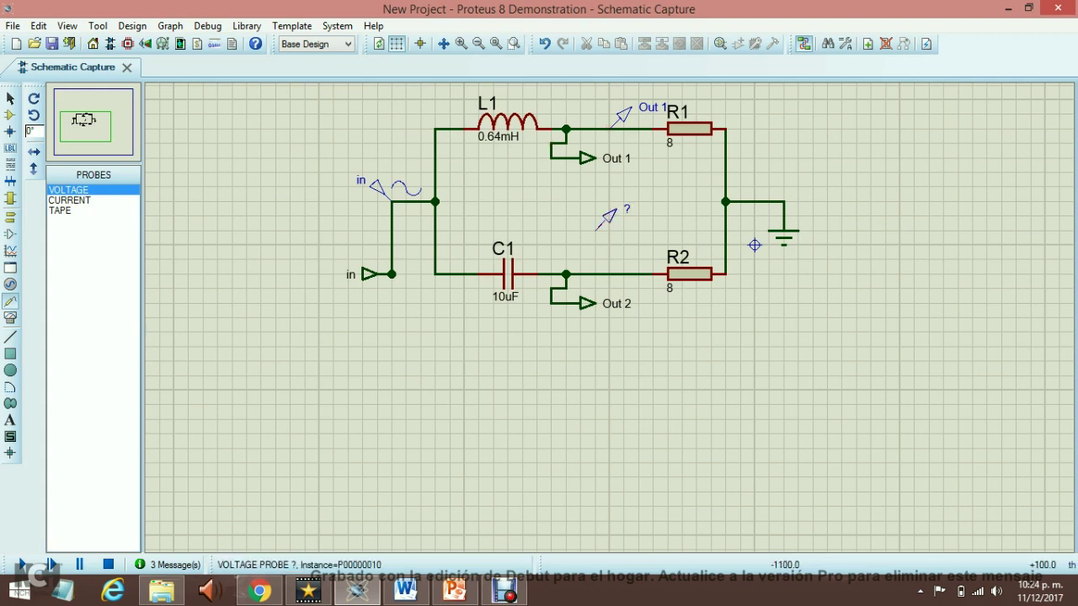
pyautogui.click(607, 219)
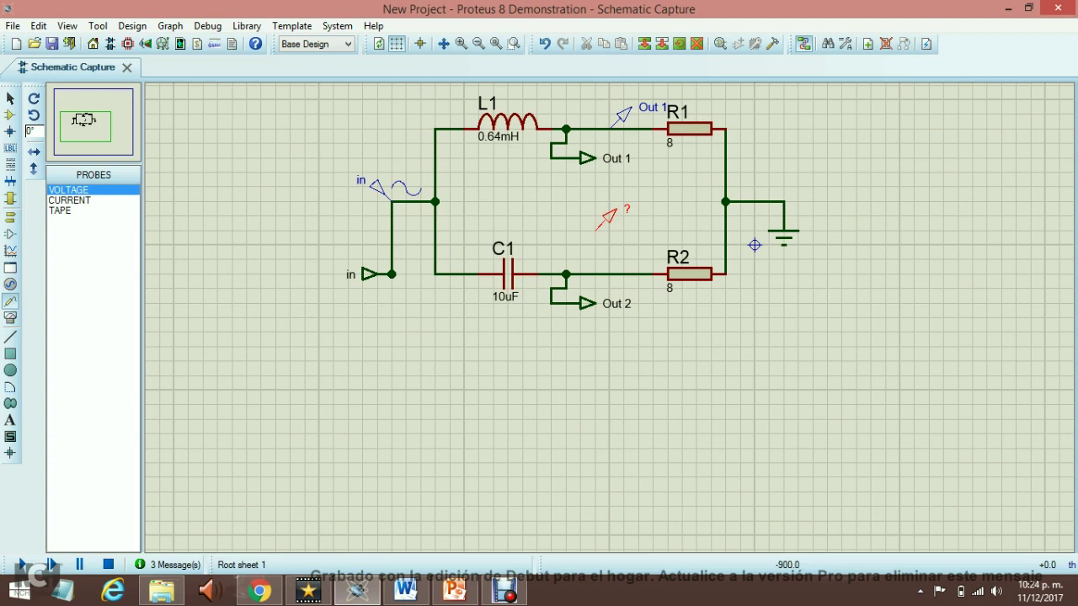
pyautogui.click(623, 263)
pyautogui.doubleClick(627, 261)
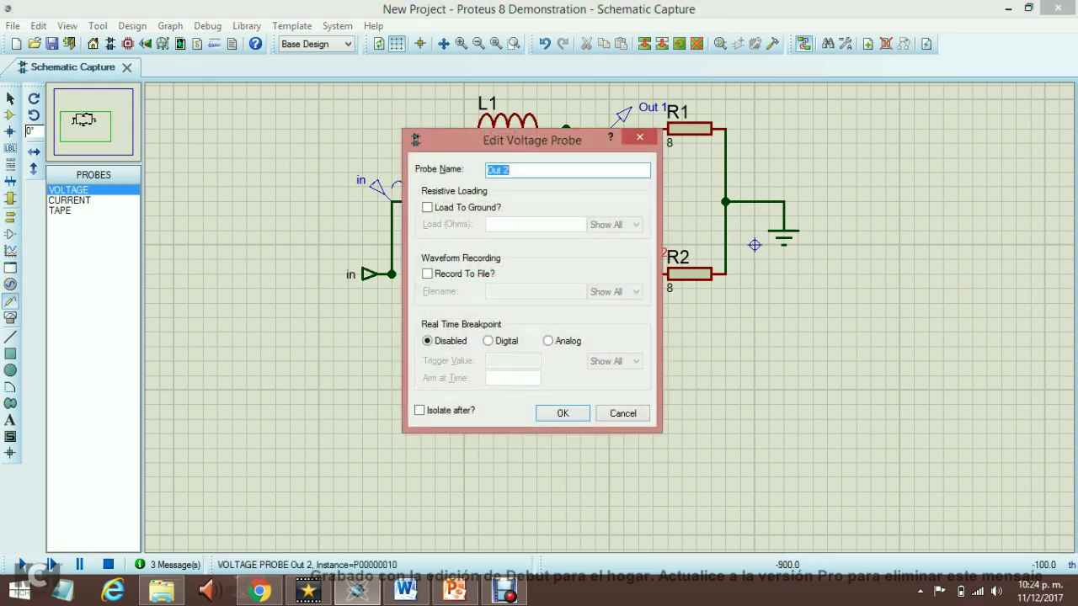
pyautogui.click(562, 413)
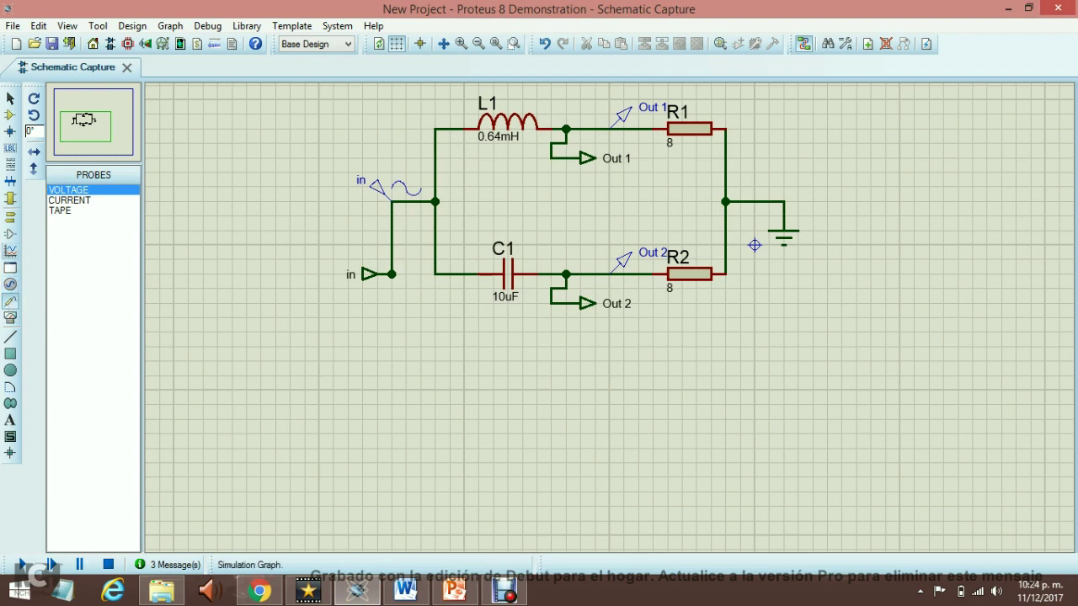
# Draw a frequency graph below the circuit and add the Out 1 and Out 2 probes to it as gain traces
pyautogui.click(10, 251)
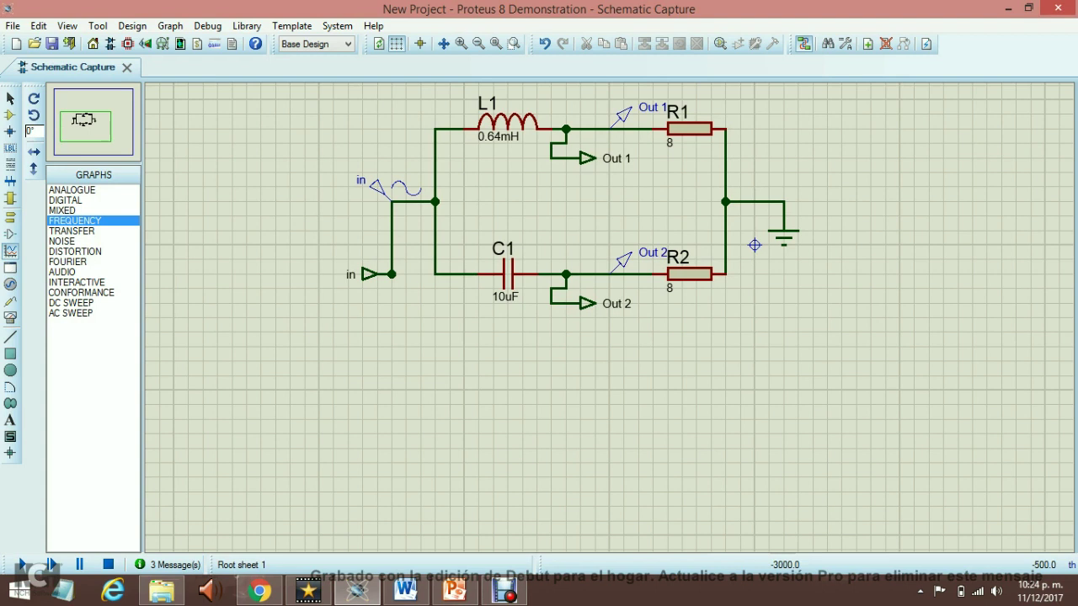
pyautogui.moveTo(318, 317); pyautogui.dragTo(755, 534)
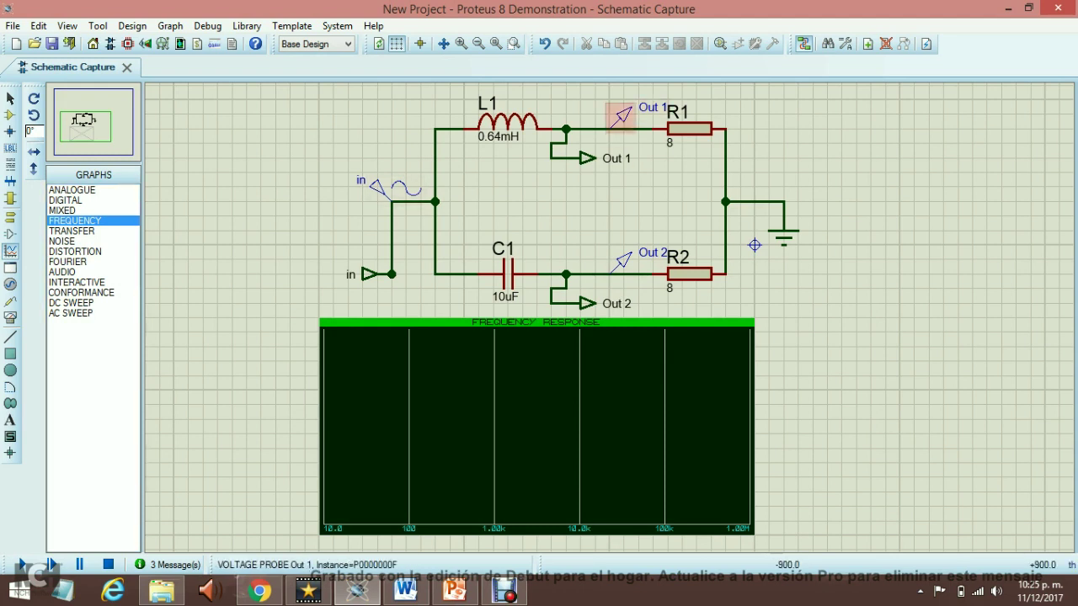
pyautogui.click(623, 116)
pyautogui.moveTo(623, 115)
pyautogui.mouseDown()
pyautogui.moveTo(463, 322)
pyautogui.moveTo(404, 347)
pyautogui.moveTo(364, 347)
pyautogui.mouseUp()
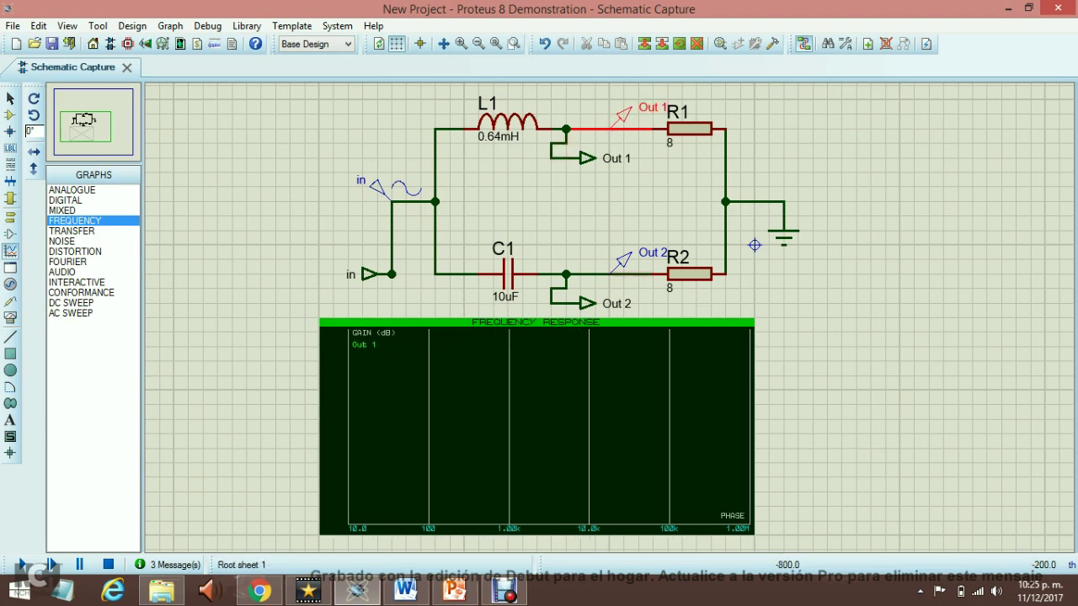
pyautogui.moveTo(621, 259); pyautogui.dragTo(355, 373)
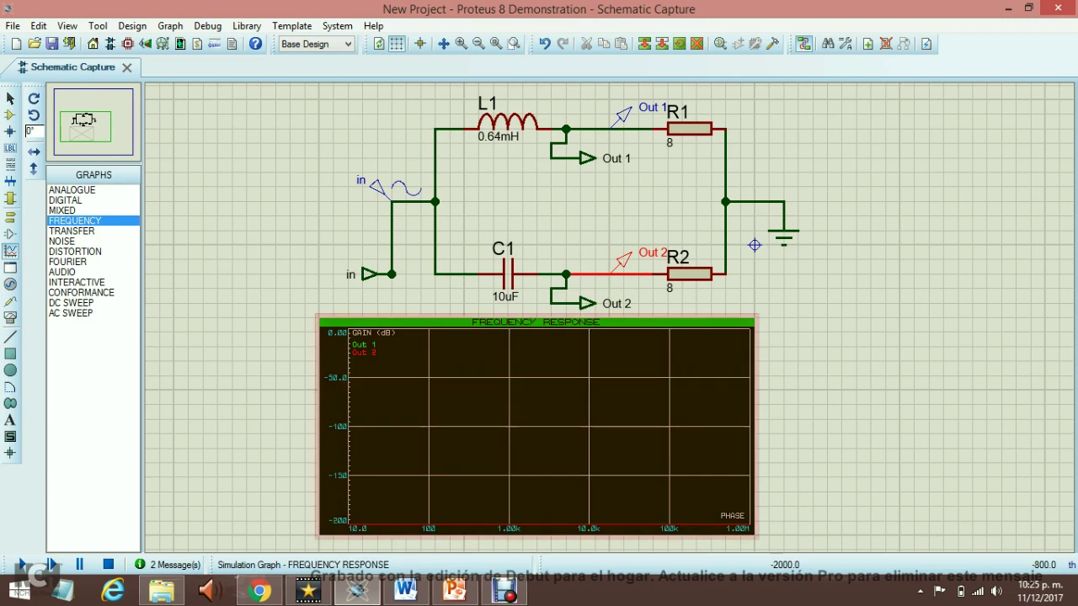
# Set the frequency response graph's reference to the generator "in"
pyautogui.rightClick(497, 420)
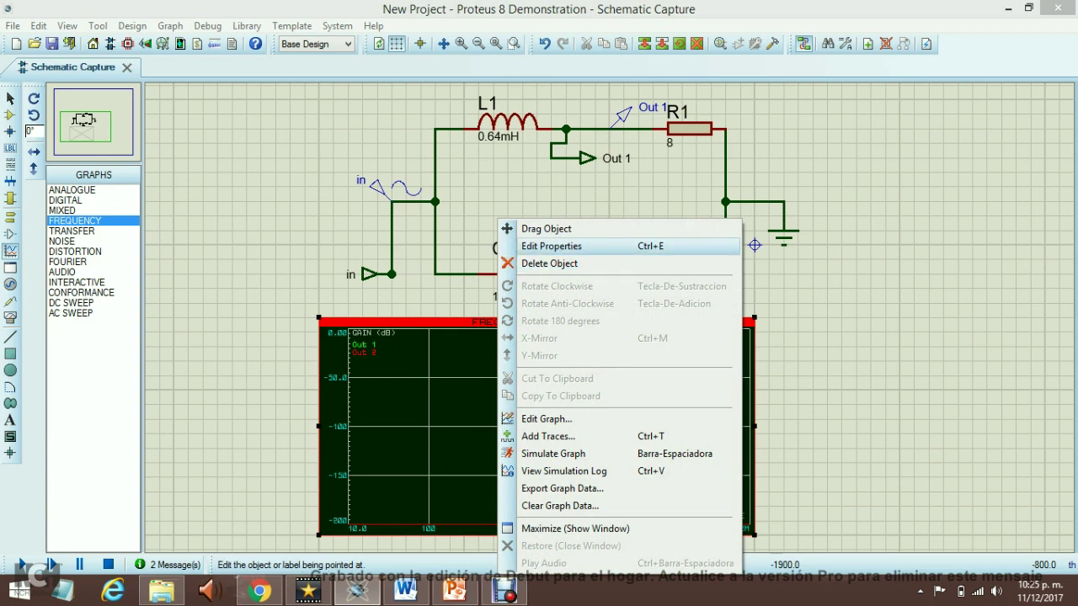
pyautogui.press('Down')
pyautogui.press('Down')
pyautogui.press('Down')
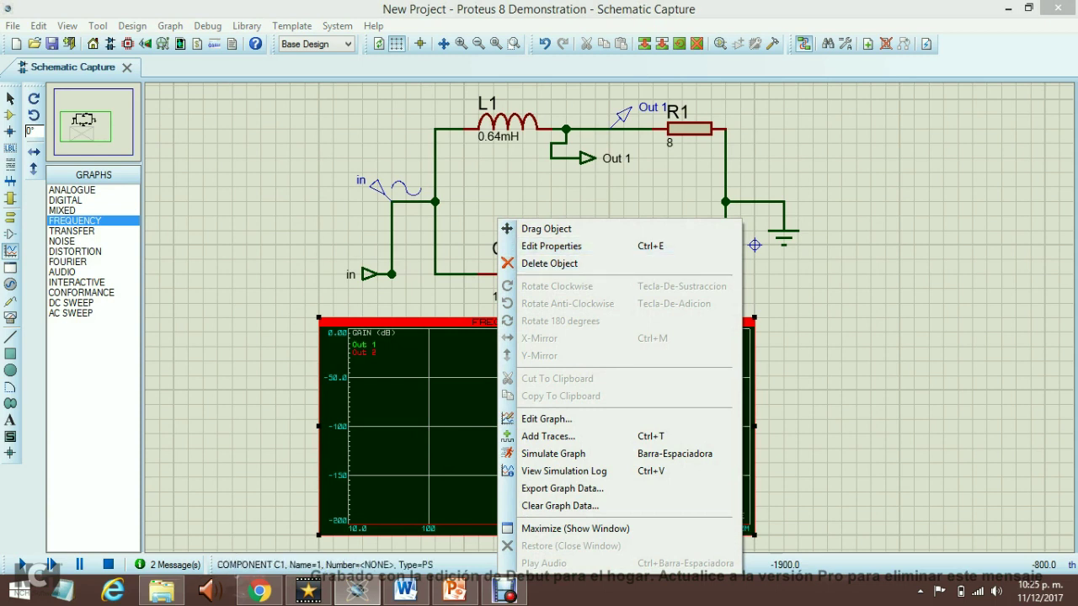
pyautogui.press('Up')
pyautogui.press('Up')
pyautogui.press('Up')
pyautogui.press('Return')
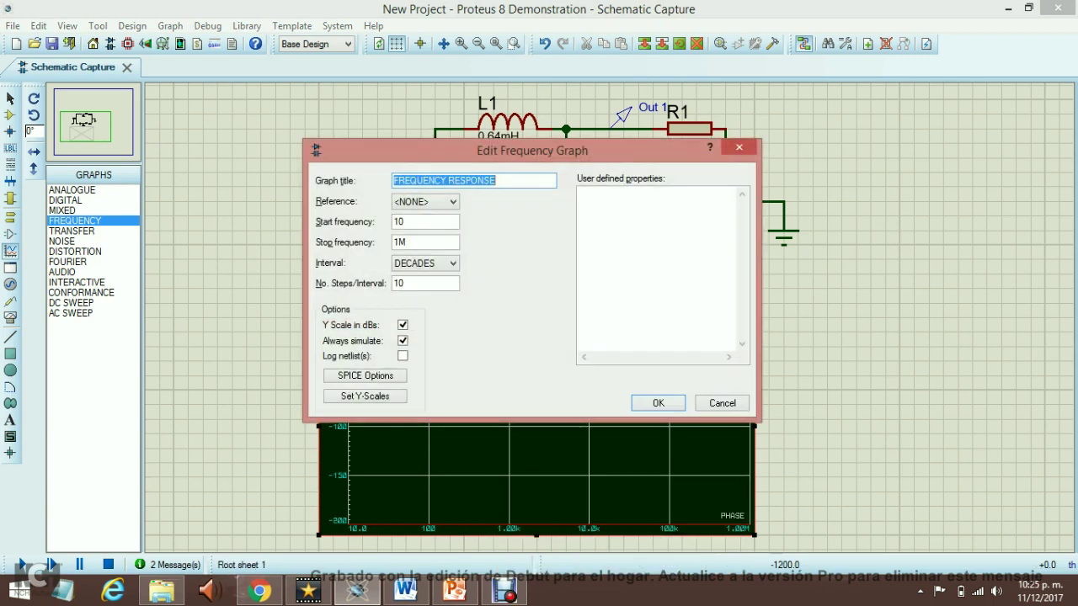
pyautogui.click(425, 201)
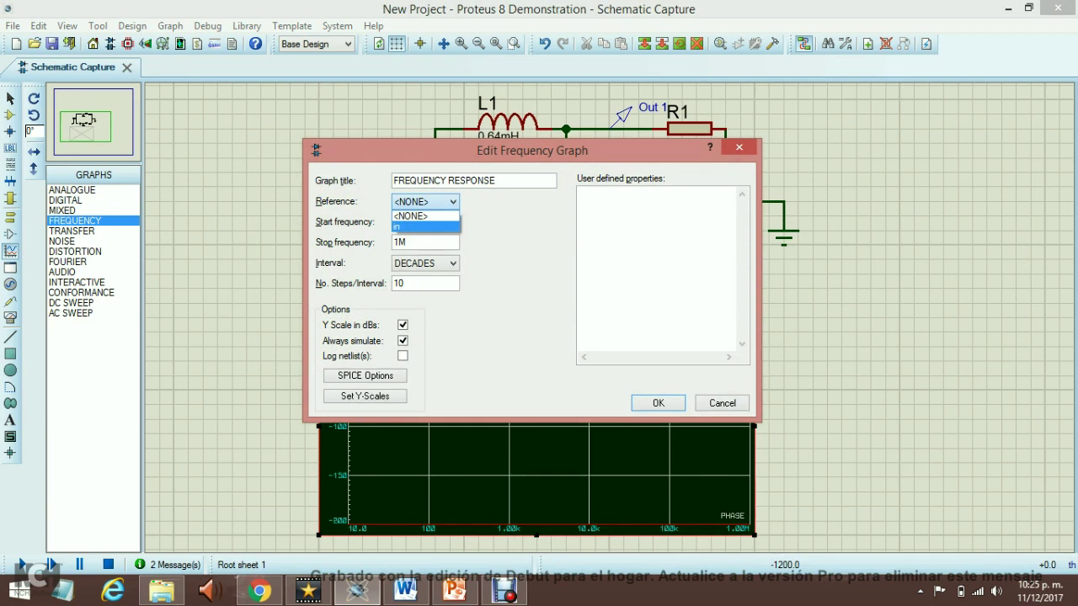
pyautogui.click(425, 227)
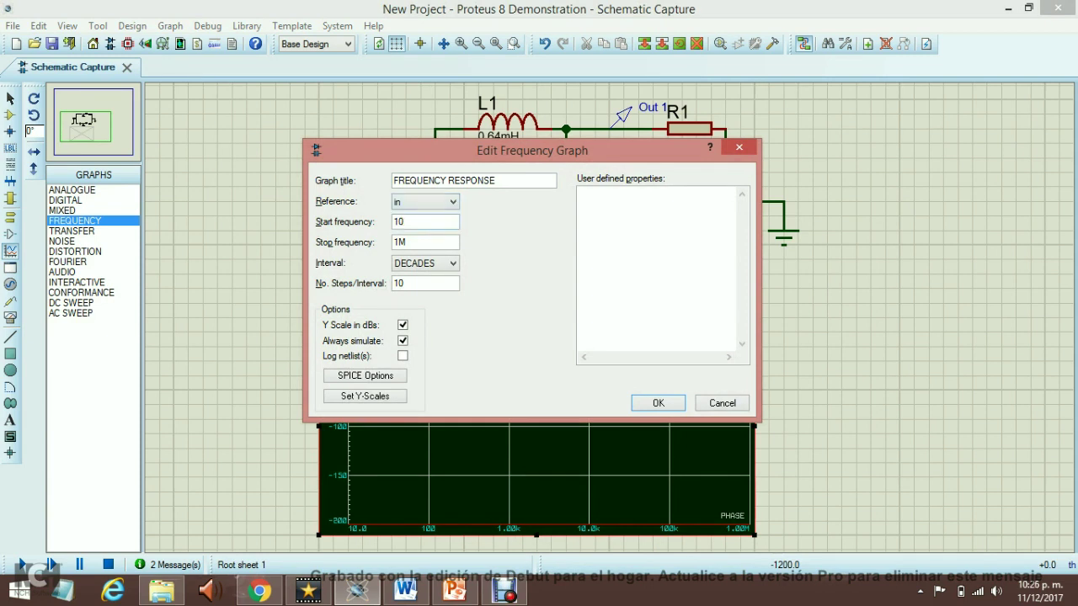
# Set the graph's start frequency to 1000 and stop frequency to 5000, and simulate the graph
pyautogui.click(425, 221)
pyautogui.press('BackSpace')
pyautogui.press('BackSpace')
pyautogui.write('1000')
pyautogui.press('Tab')
pyautogui.write('1')
pyautogui.press('BackSpace')
pyautogui.write('5000')
pyautogui.press('Return')
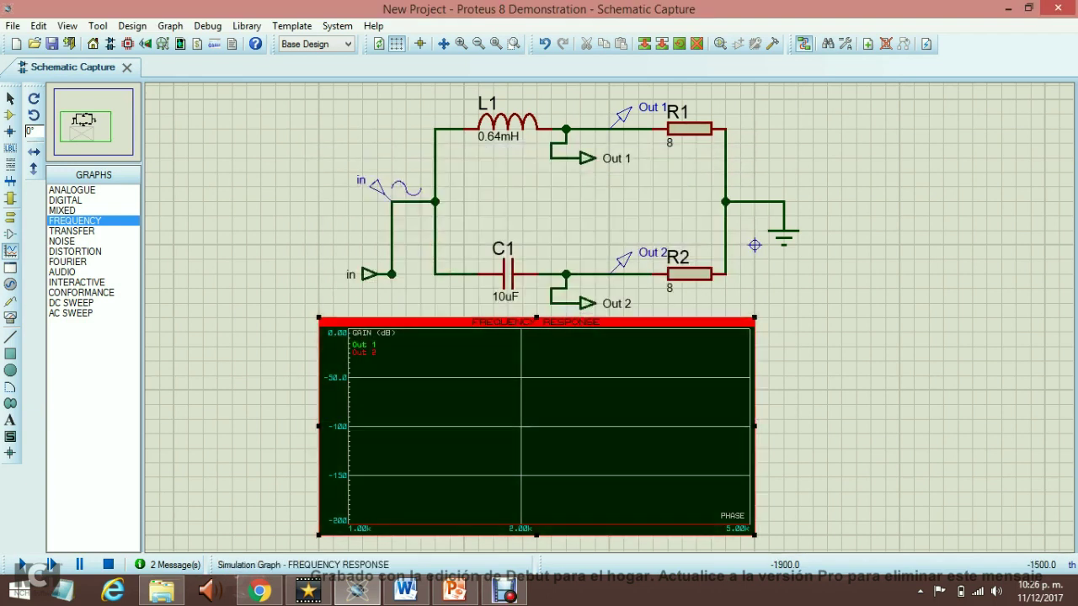
pyautogui.press('space')
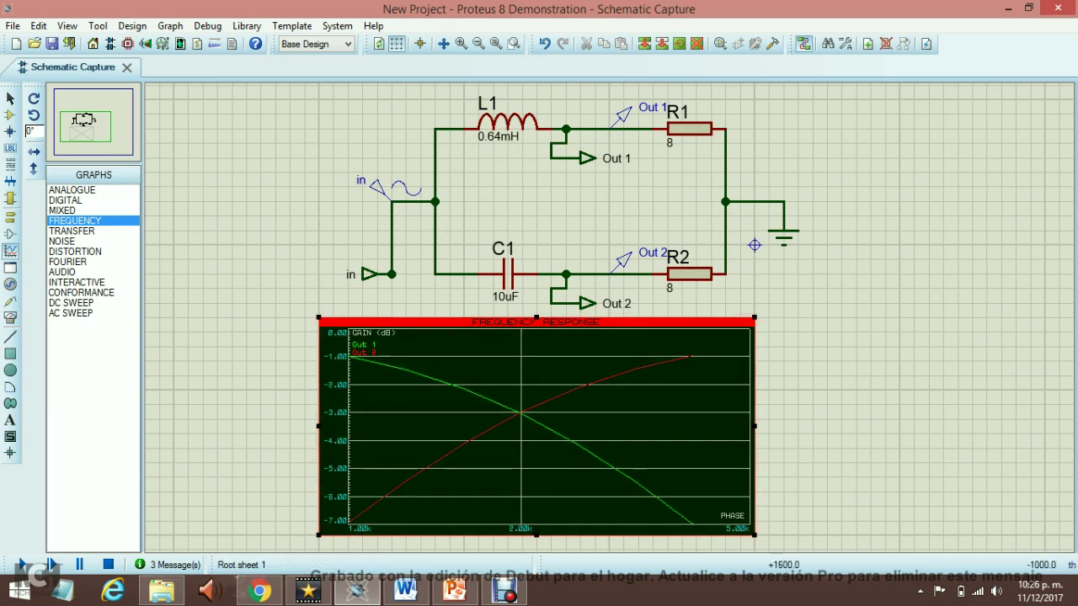